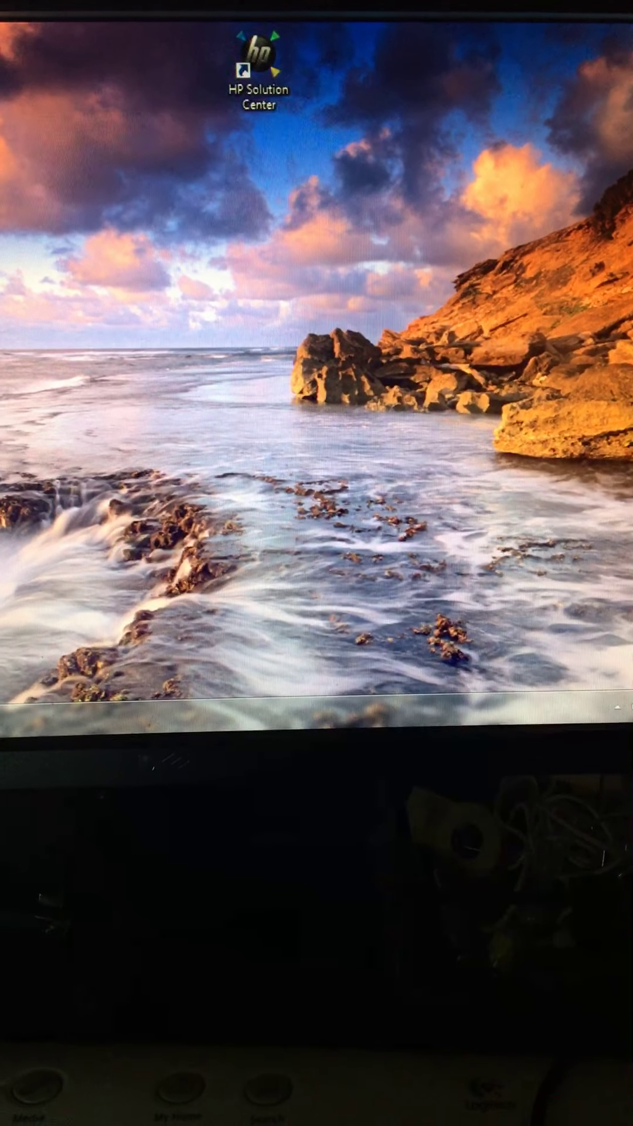
Bring up the JumpStart shortcut's context menu on the desktop, then dismiss it.
right_click(9, 132)
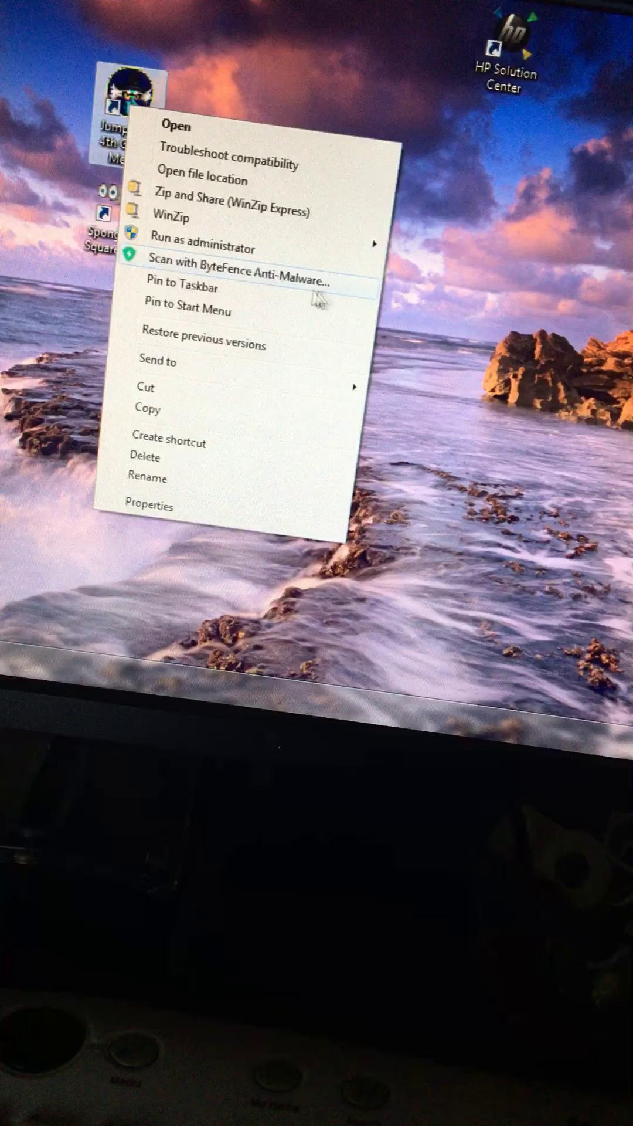
click(167, 126)
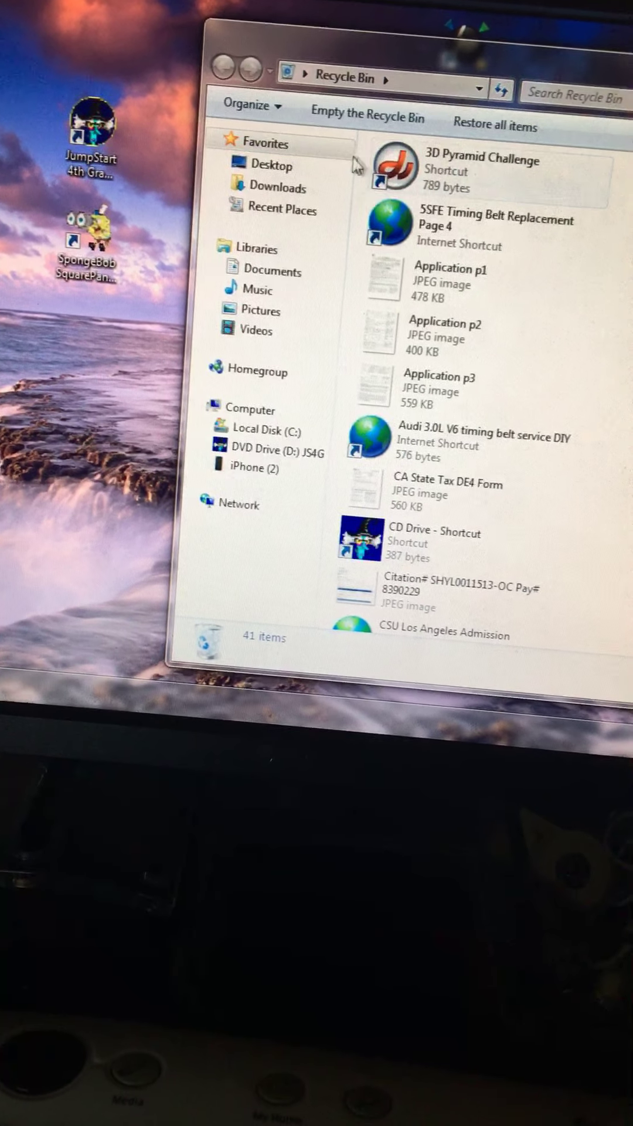
Drag the selected deleted items onto the desktop, dismissing the Image.jpg name-conflict prompt.
mouse_move(528, 158)
mouse_down()
mouse_move(475, 613)
mouse_move(603, 693)
mouse_up()
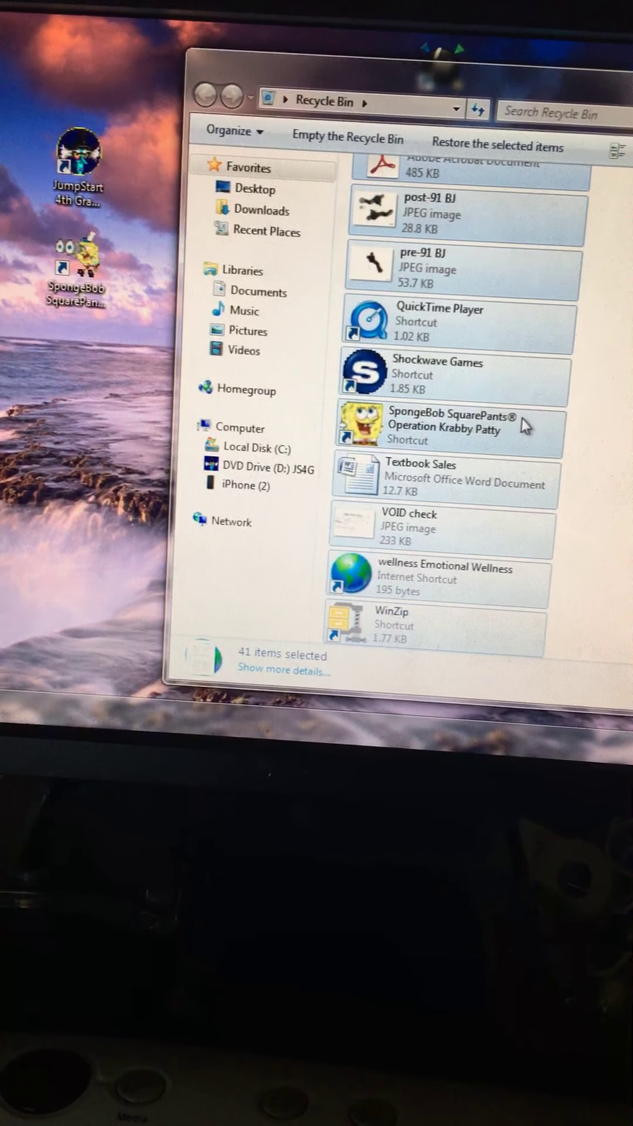
drag(522, 417, 75, 450)
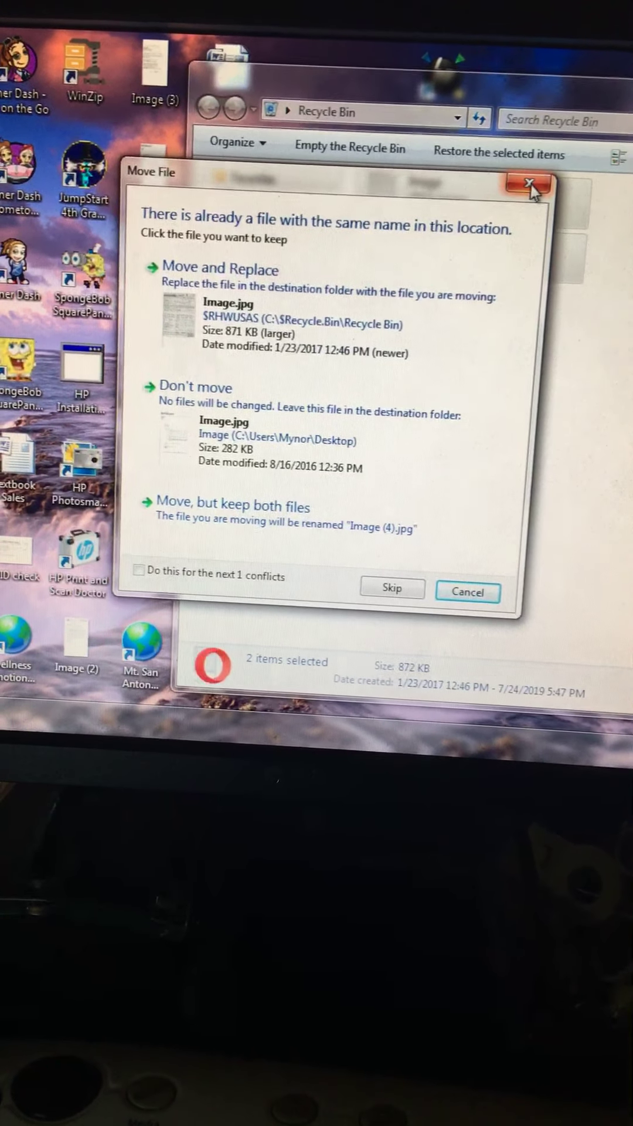
click(531, 184)
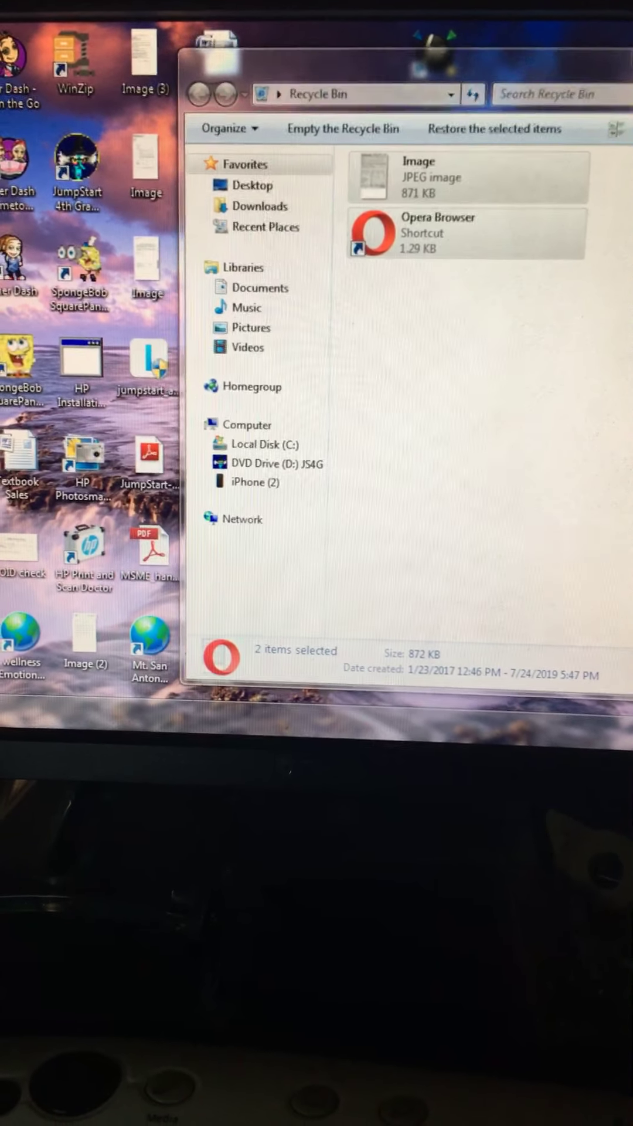
Close the Recycle Bin, drop the JumpStart shortcut into it, and reopen the bin.
click(616, 55)
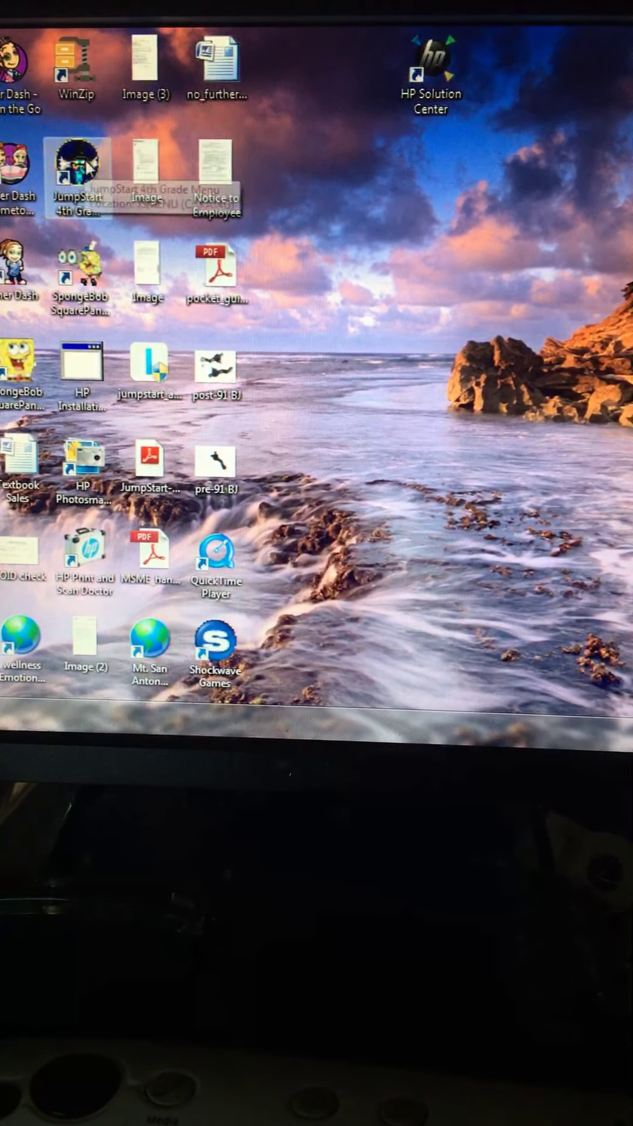
drag(79, 176, 18, 230)
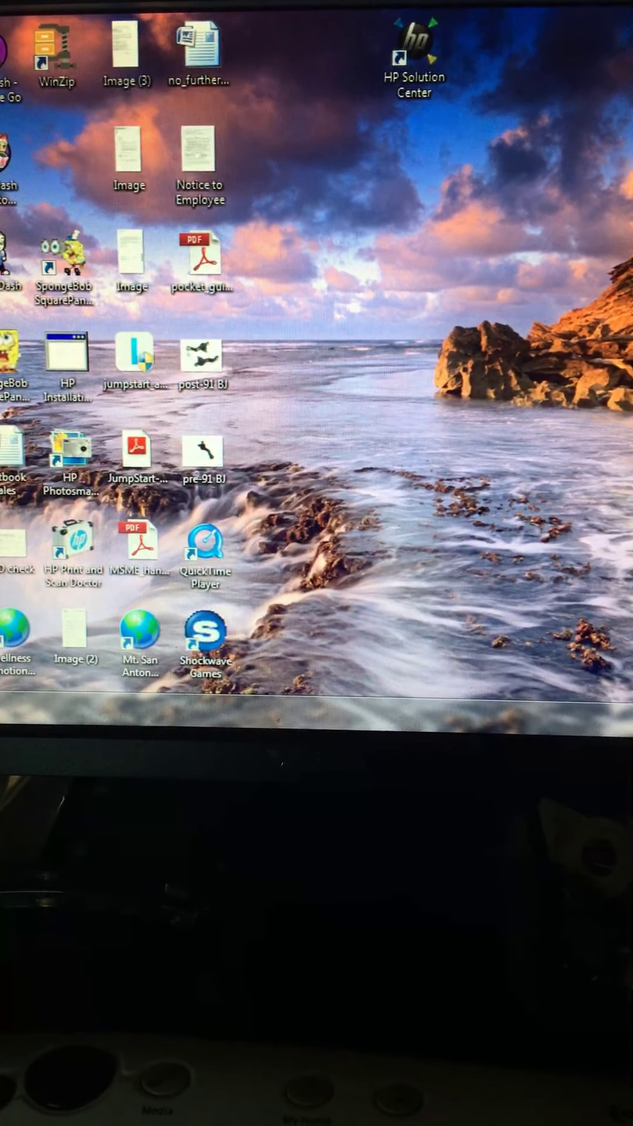
double_click(17, 70)
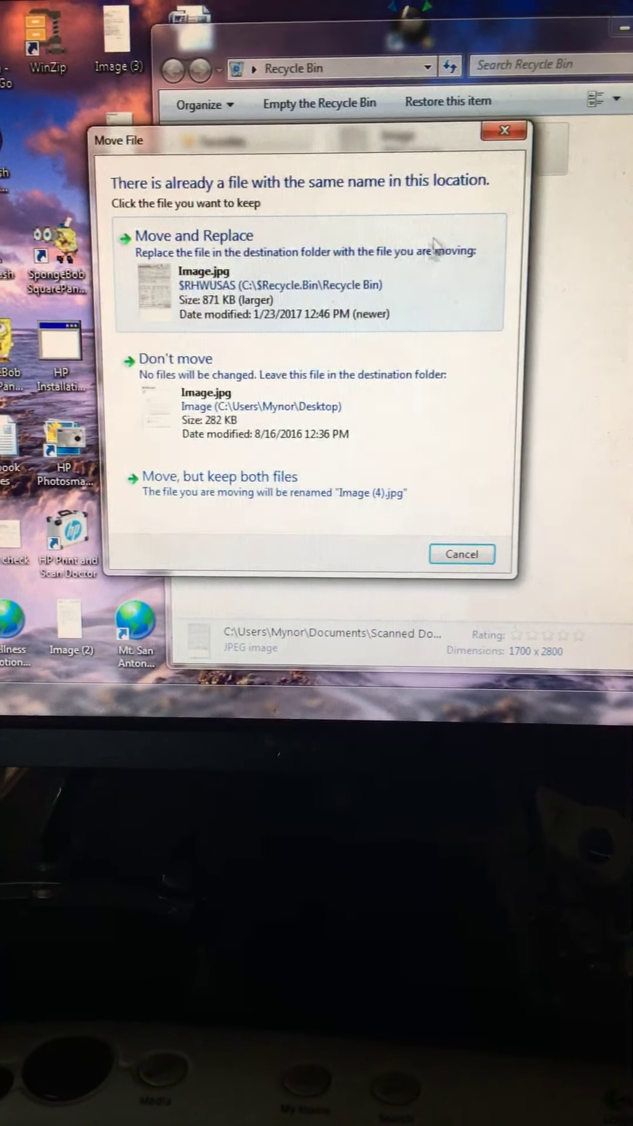
Cancel the Image.jpg conflict, permanently delete the four remaining items, and close the window.
click(505, 130)
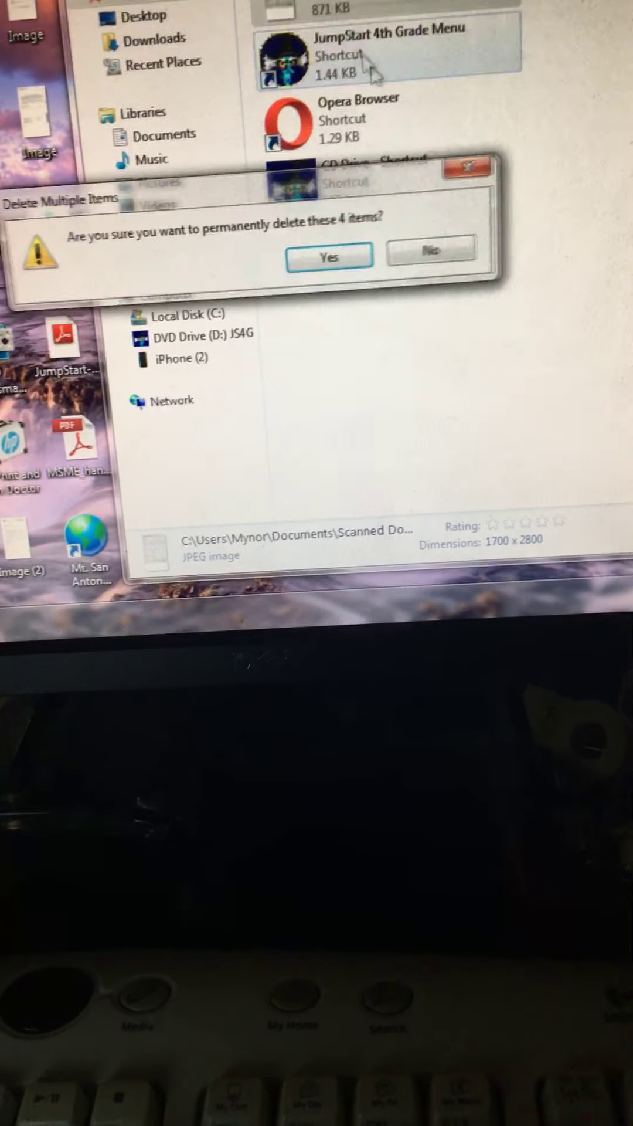
click(329, 258)
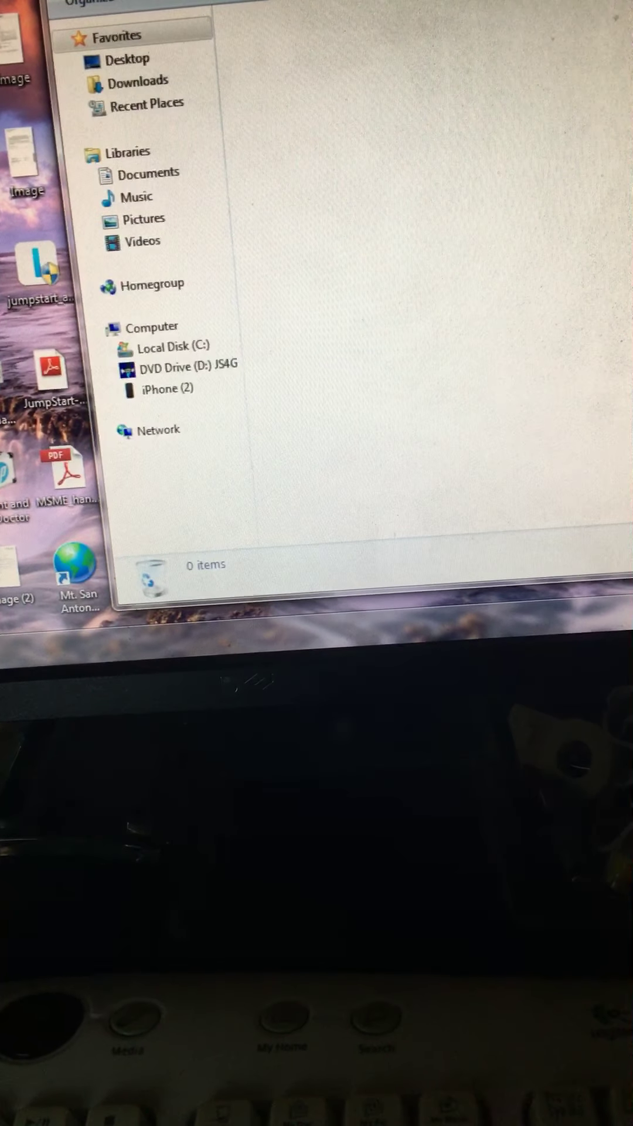
key(alt+F4)
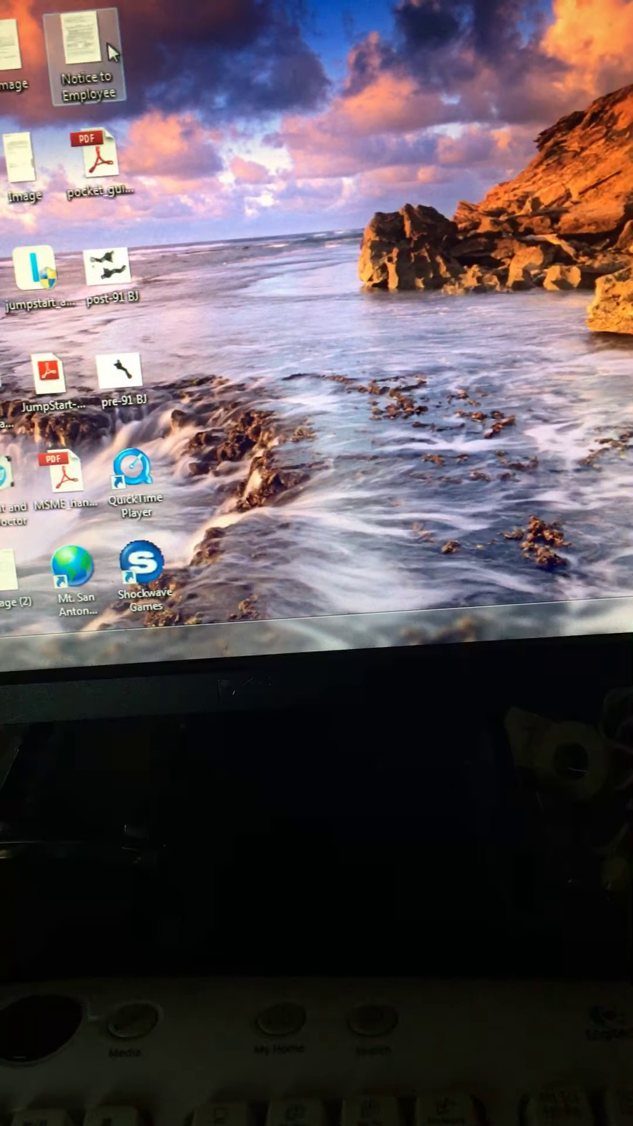